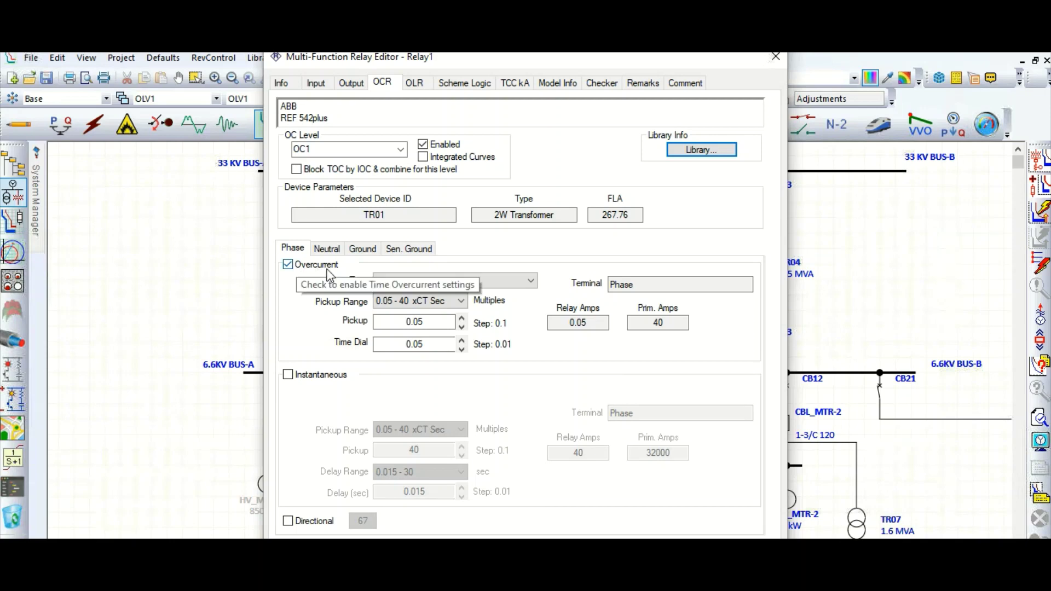
- Enable the Instantaneous overcurrent element in Relay1's OCR settings
{"action": "left_click", "coordinate": [288, 376]}
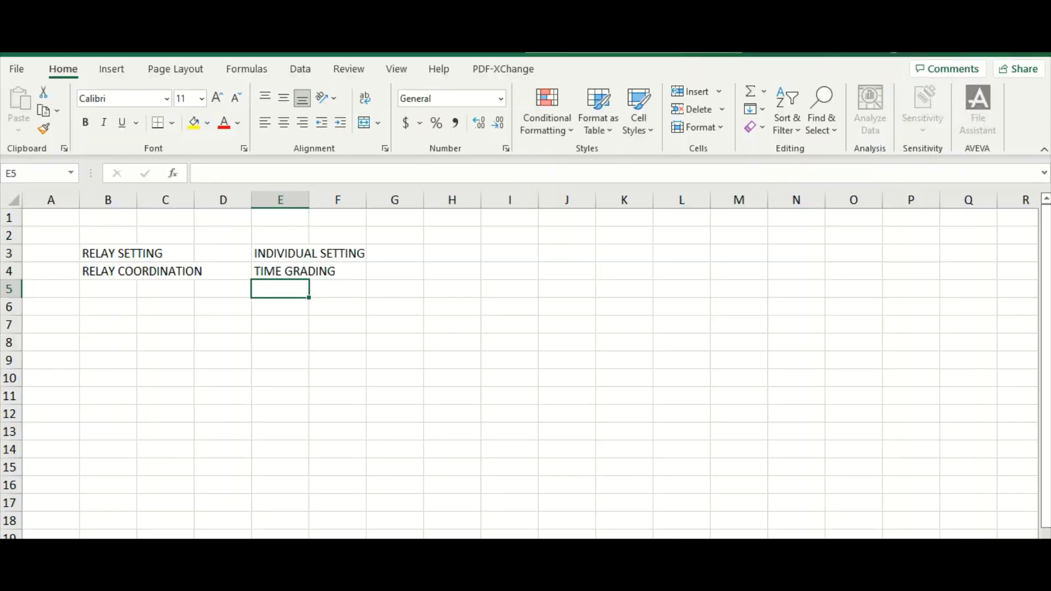
- Enter the relay code 51 in cell B6, then move to C6
{"action": "left_click", "coordinate": [127, 312]}
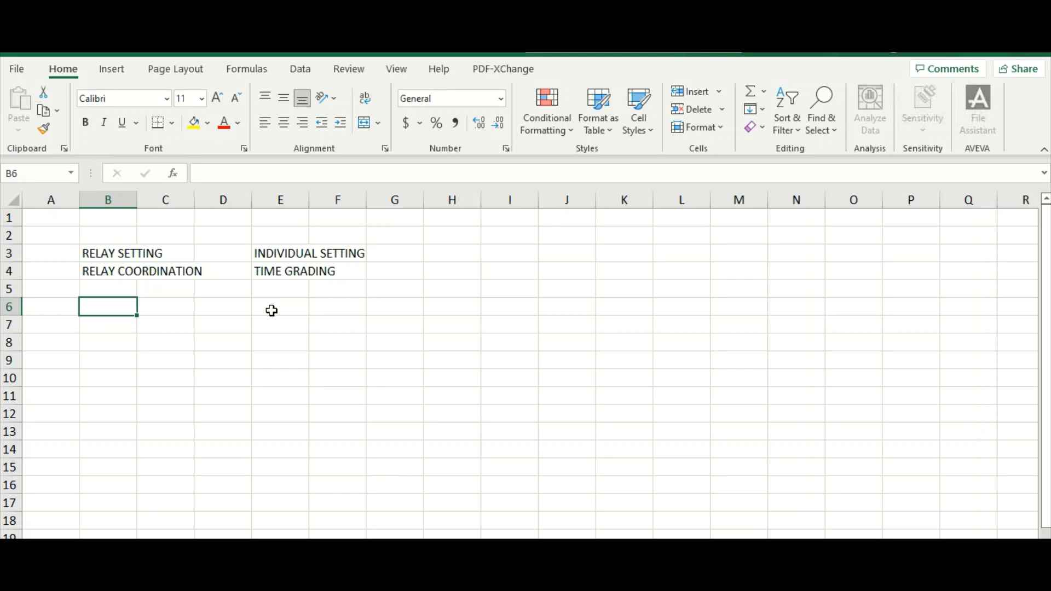
{"action": "type", "text": "5"}
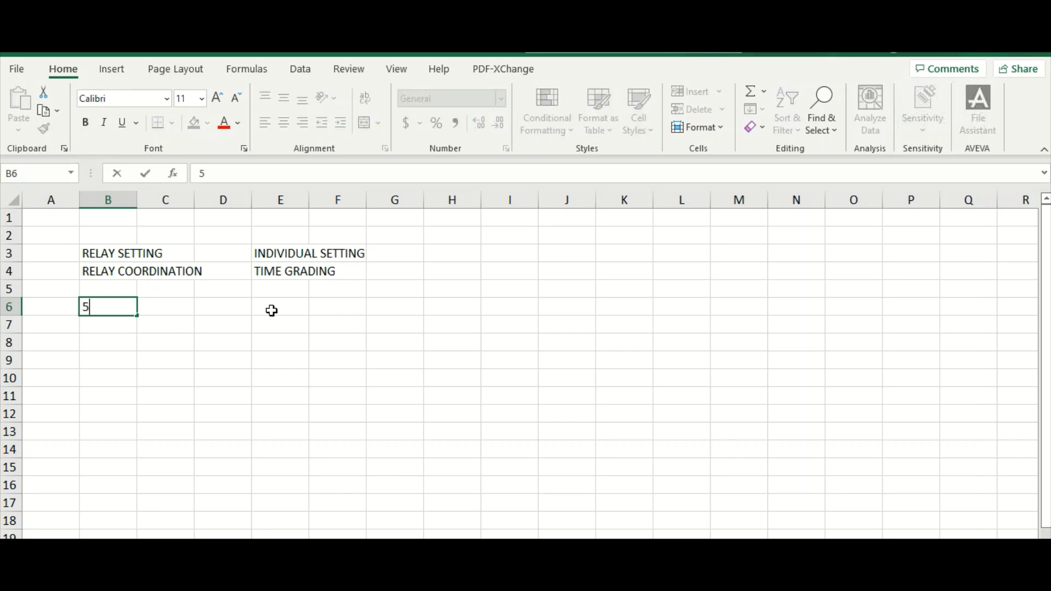
{"action": "type", "text": "1"}
{"action": "key", "text": "Return"}
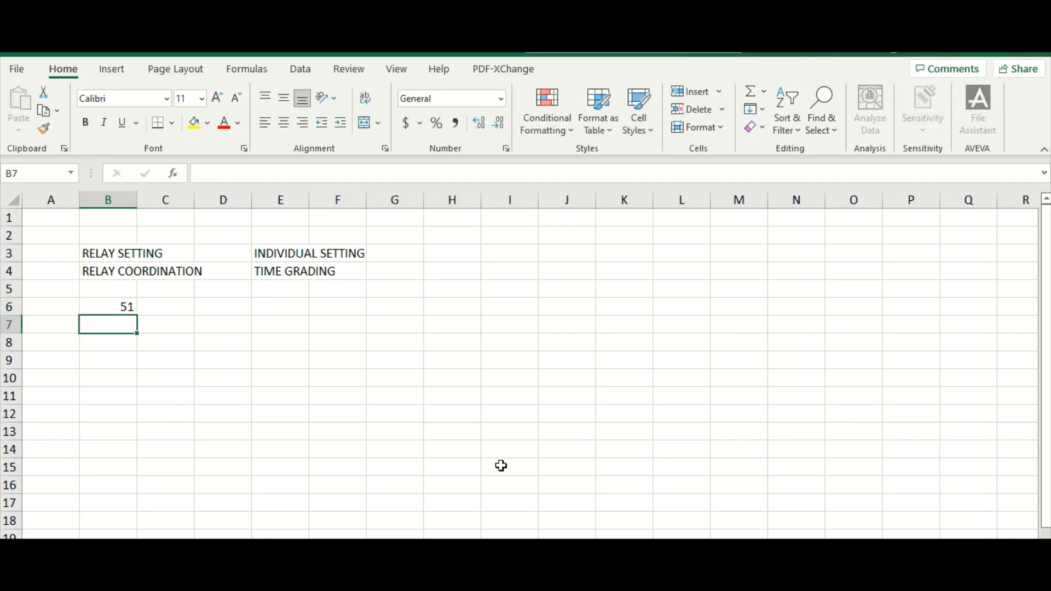
{"action": "key", "text": "Up"}
{"action": "key", "text": "Right"}
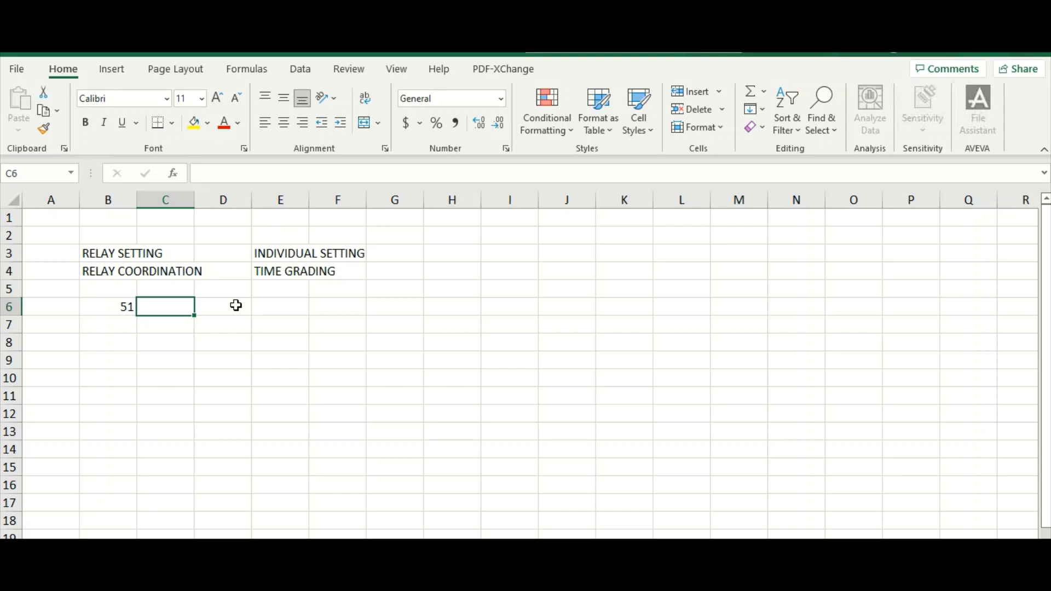
- Label C6 and C7 as PICK UP and CURVE TYPE
{"action": "type", "text": "PICK "}
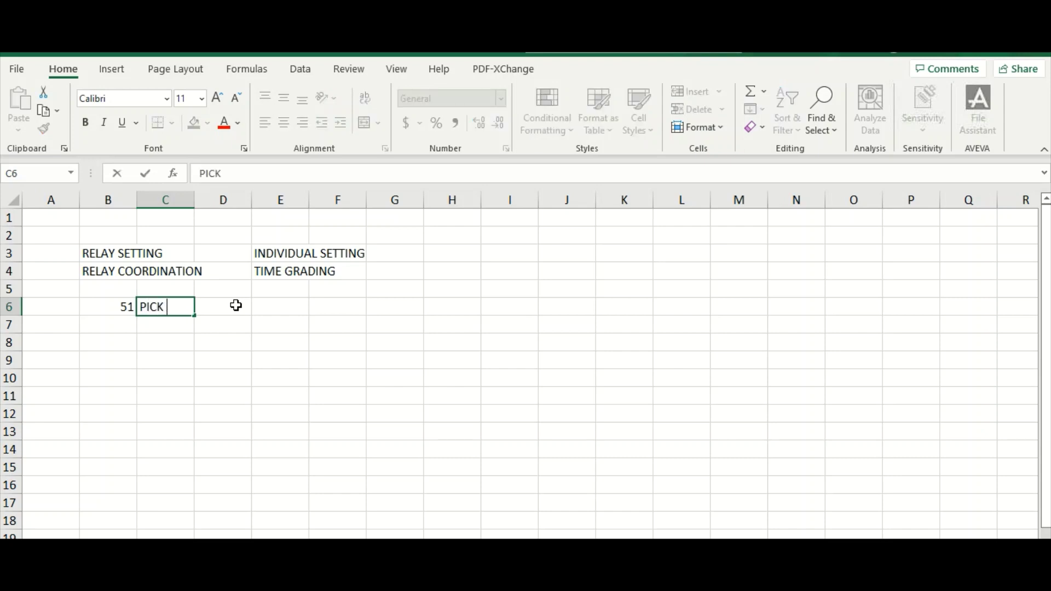
{"action": "type", "text": "UP"}
{"action": "key", "text": "Return"}
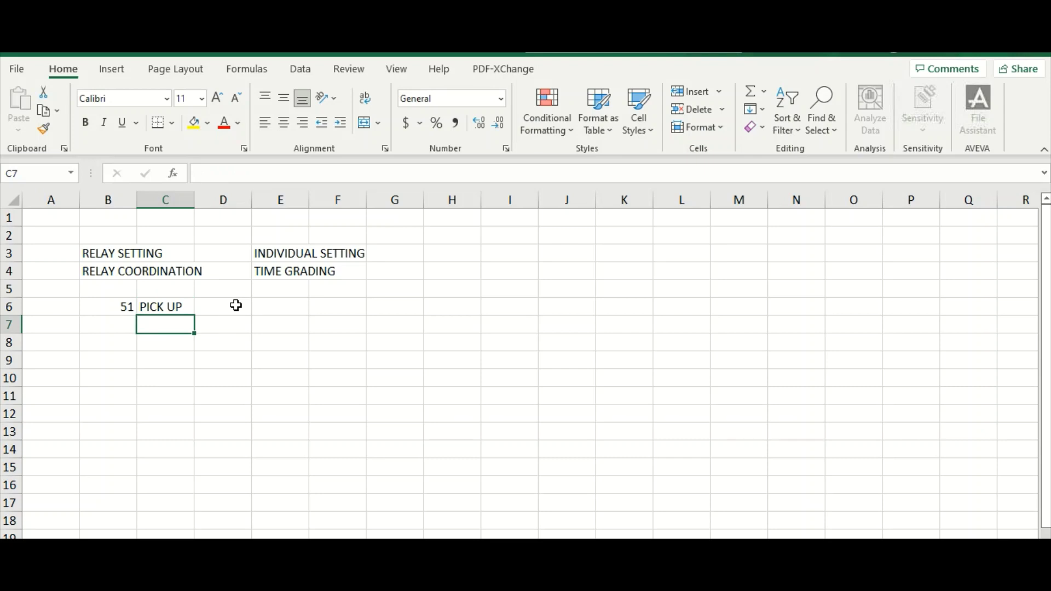
{"action": "type", "text": "CUR"}
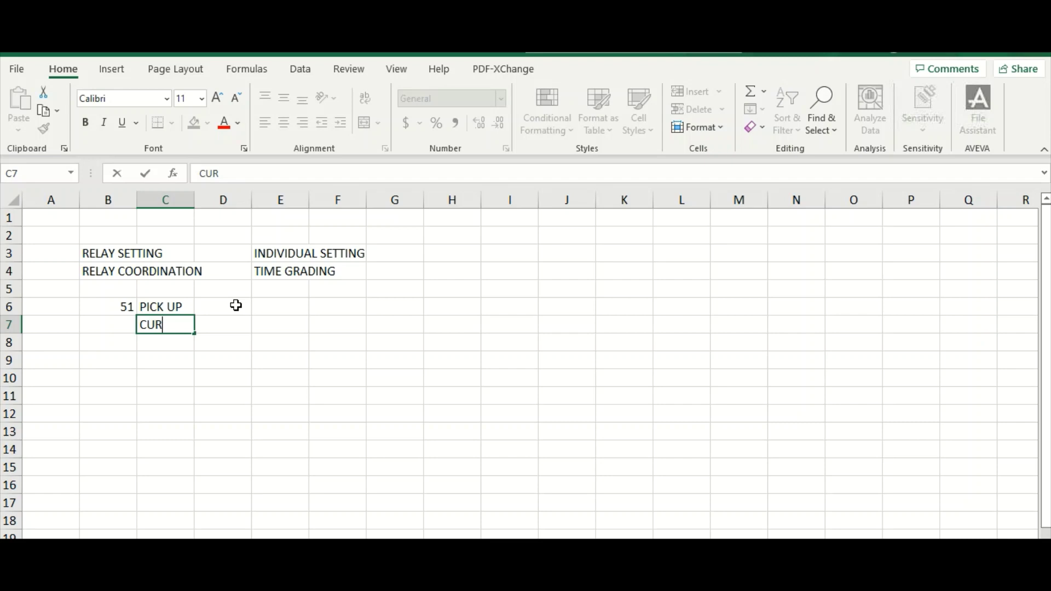
{"action": "type", "text": "VE TYPE"}
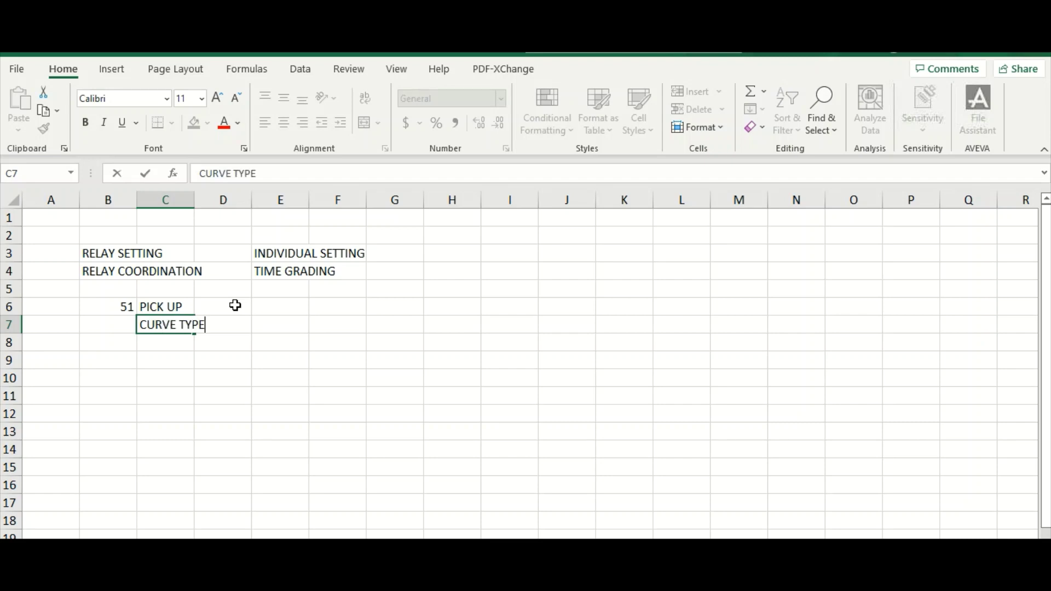
{"action": "key", "text": "Return"}
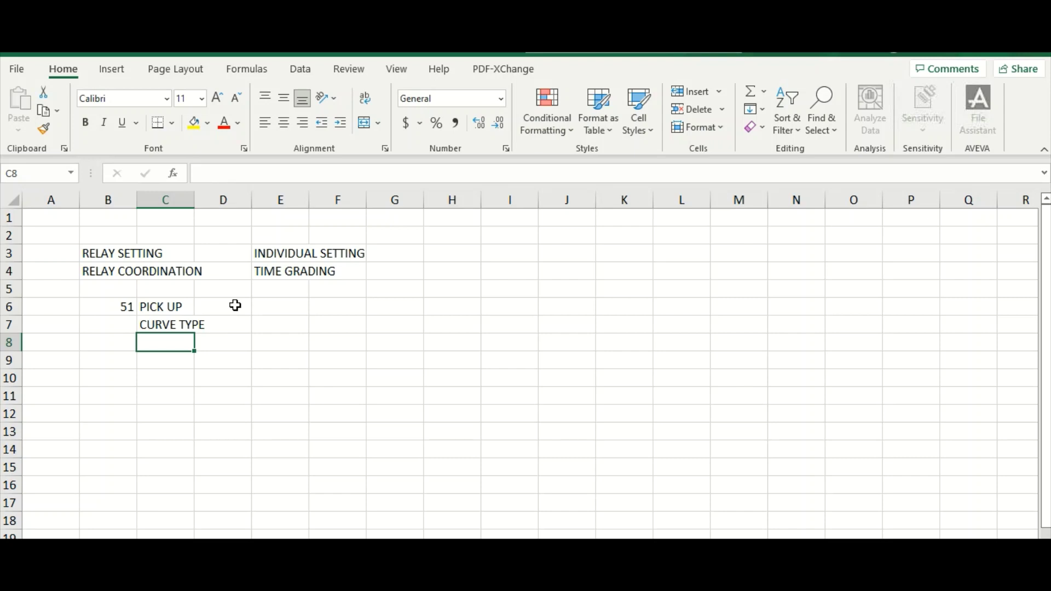
- Enter the curve options NI, VI and EI across E7:G7
{"action": "key", "text": "Up"}
{"action": "key", "text": "Right"}
{"action": "key", "text": "Right"}
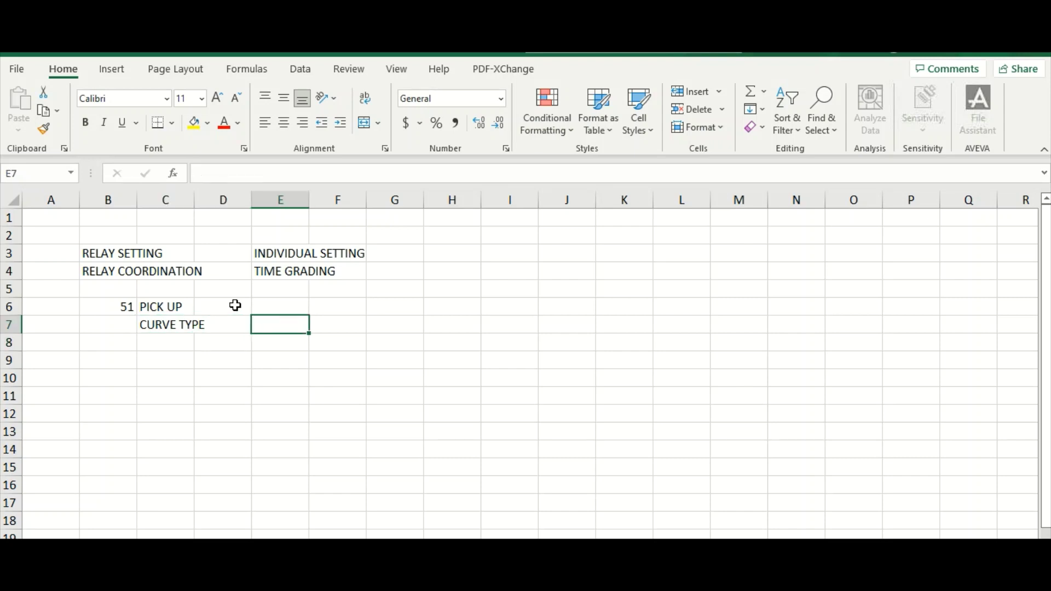
{"action": "type", "text": "NI"}
{"action": "key", "text": "Tab"}
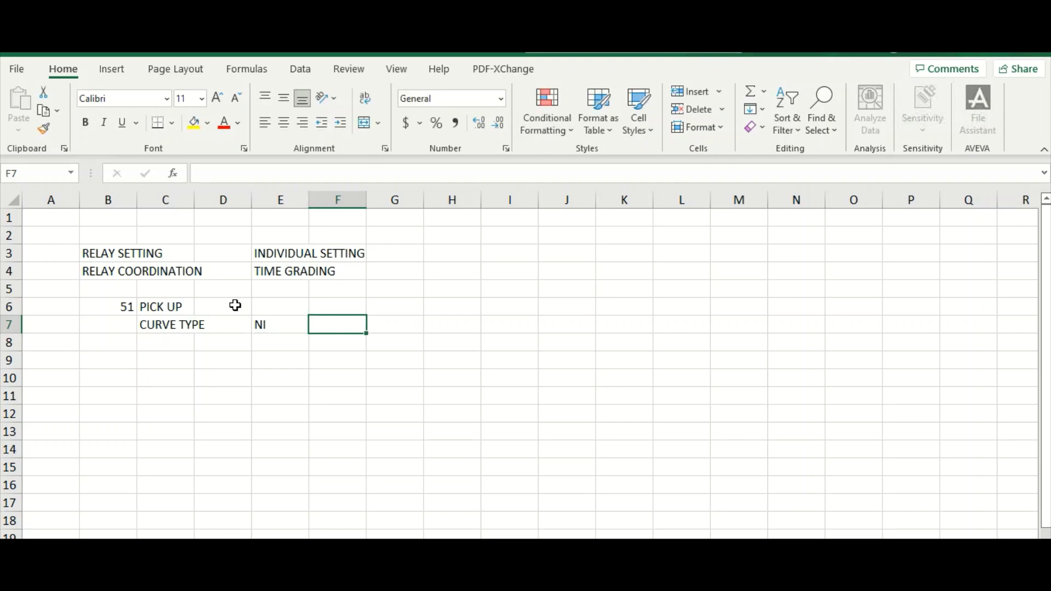
{"action": "type", "text": "VERY"}
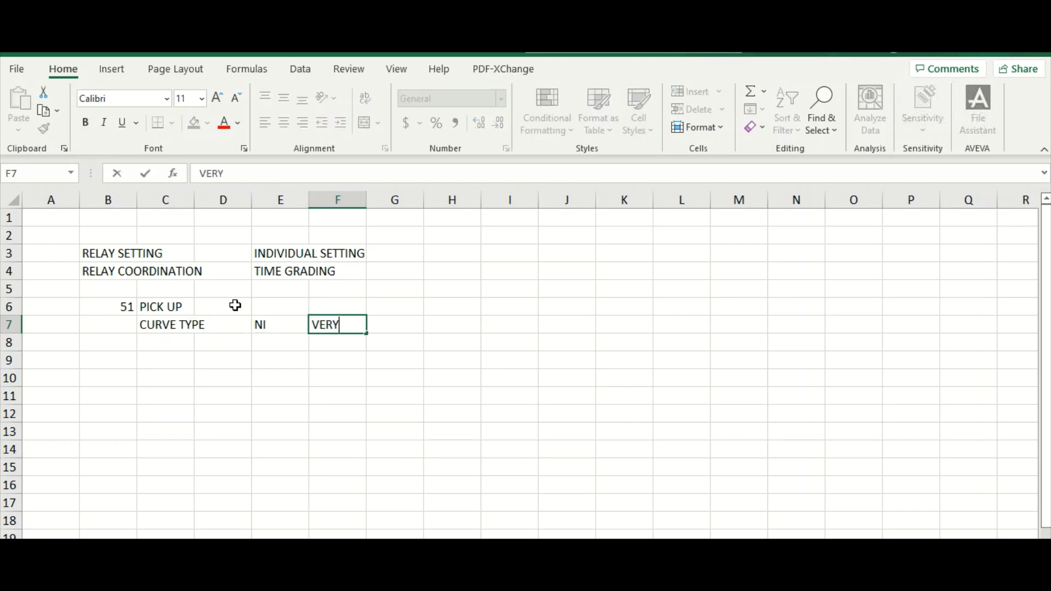
{"action": "key", "text": "BackSpace"}
{"action": "key", "text": "BackSpace"}
{"action": "key", "text": "BackSpace"}
{"action": "type", "text": "I"}
{"action": "key", "text": "Tab"}
{"action": "type", "text": "EI"}
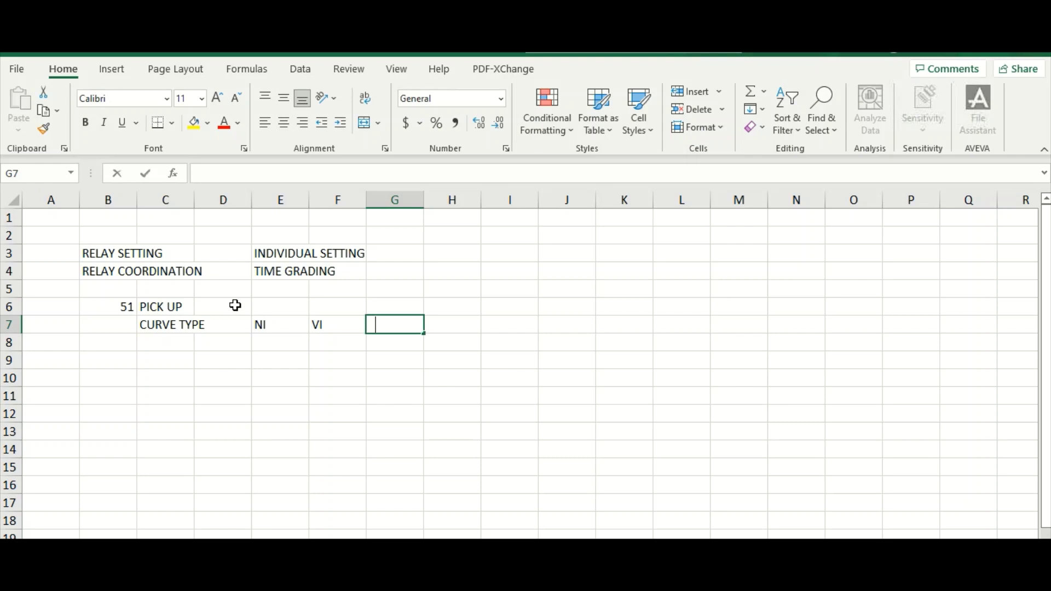
{"action": "key", "text": "Return"}
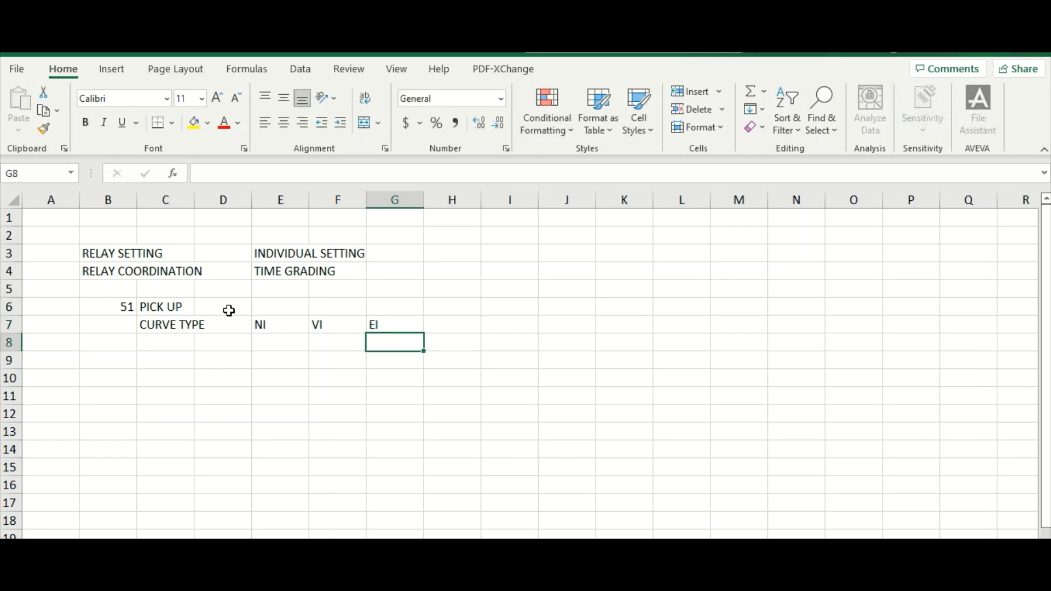
- Label cell C8 as TMS
{"action": "left_click", "coordinate": [164, 348]}
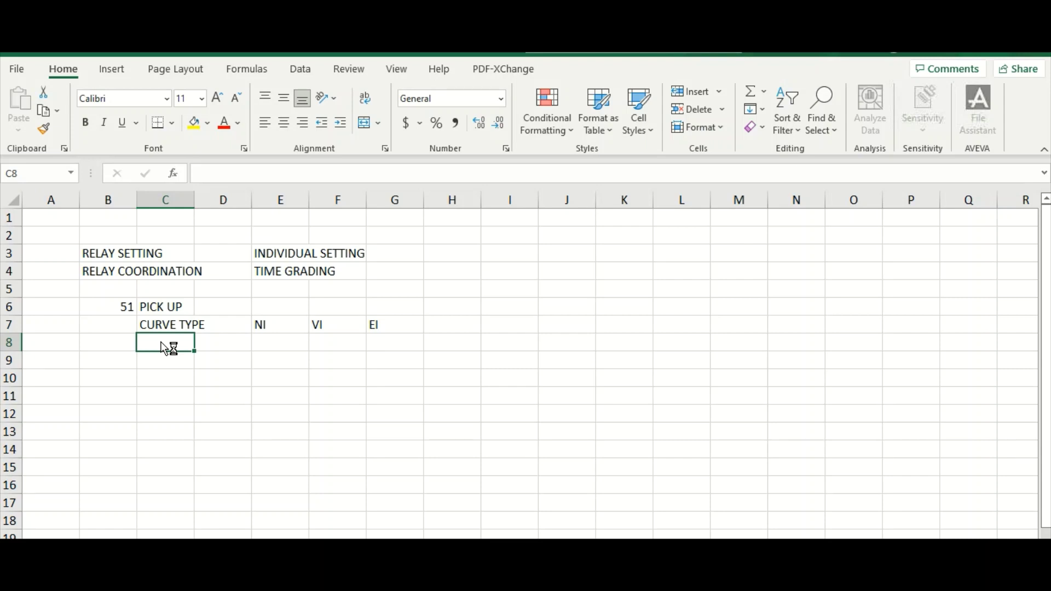
{"action": "type", "text": "T"}
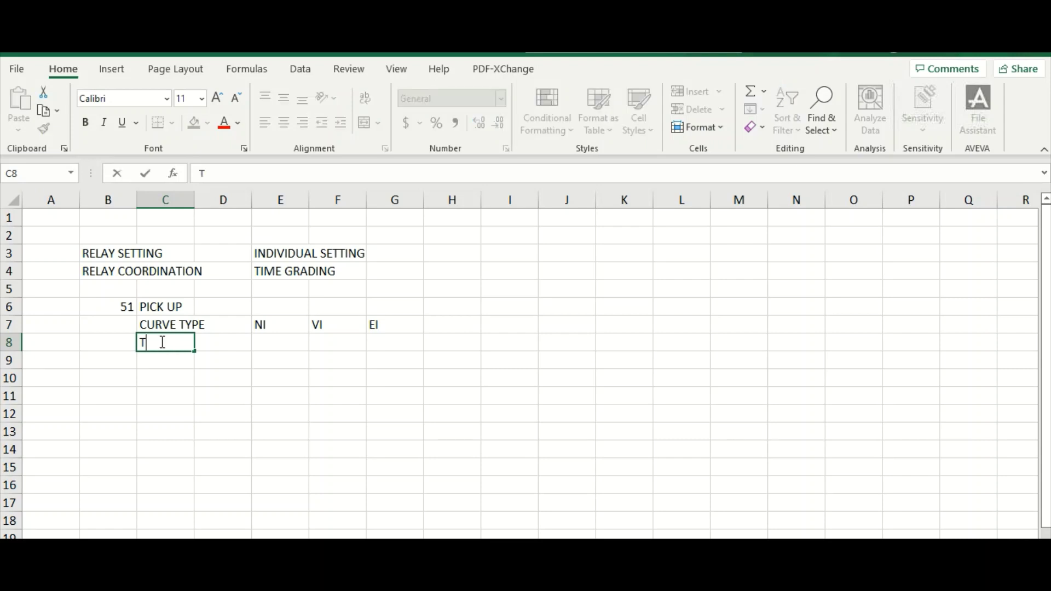
{"action": "type", "text": "MS"}
{"action": "key", "text": "Return"}
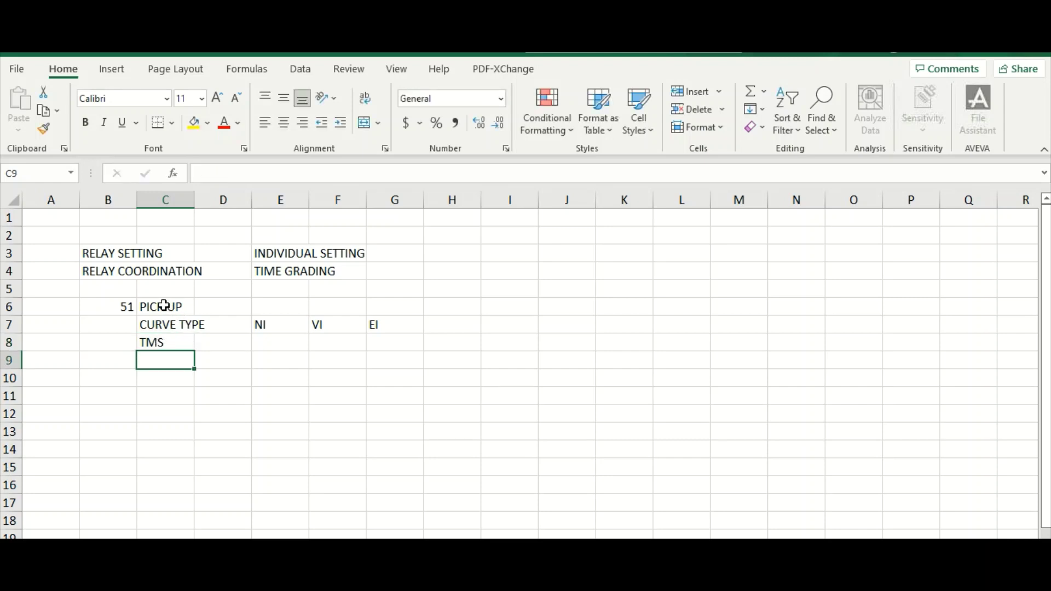
- Fill the 51 setting labels in C6:C8 with yellow
{"action": "left_click_drag", "start_coordinate": [164, 307], "coordinate": [163, 345]}
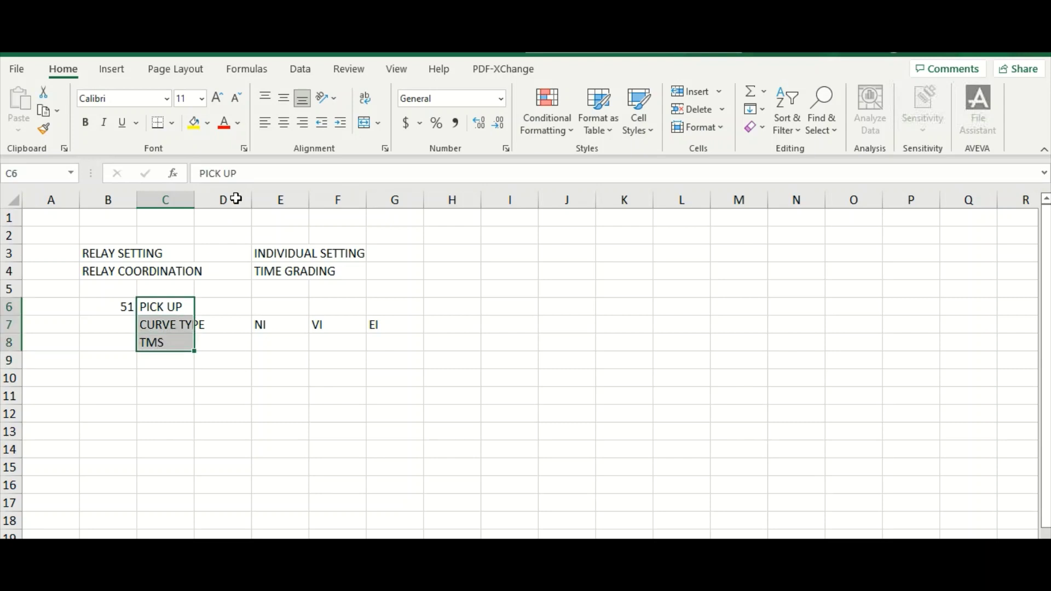
{"action": "left_click", "coordinate": [199, 132]}
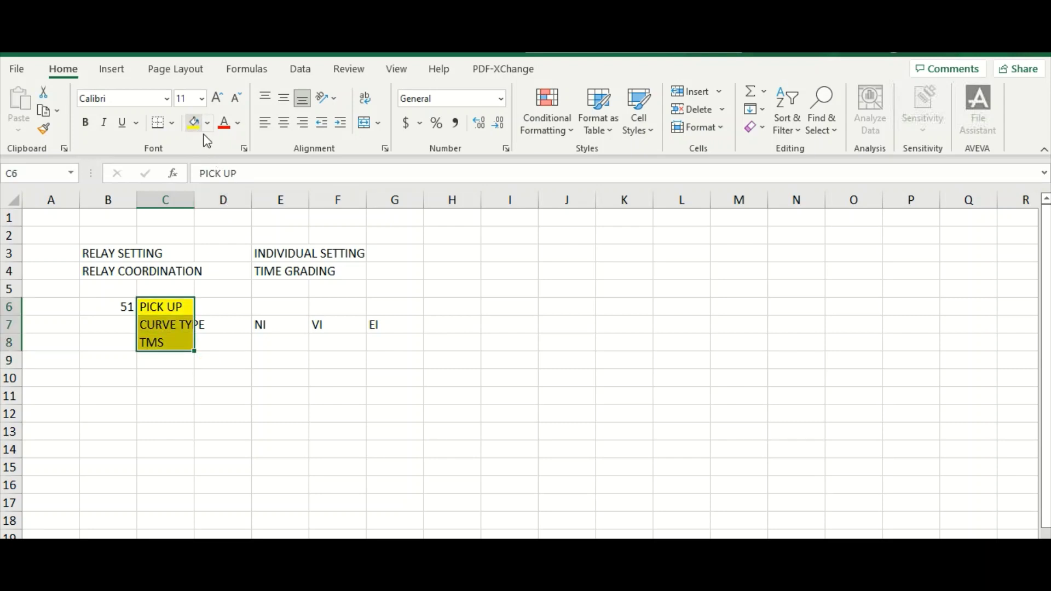
{"action": "left_click", "coordinate": [215, 306]}
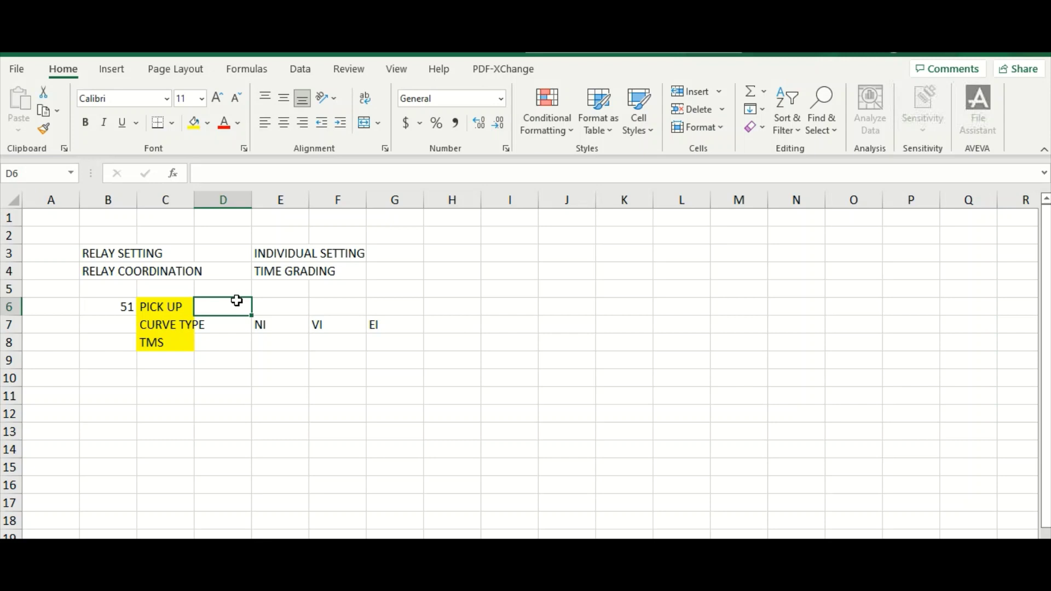
- Enter 50 in B10 with PICK UP and TMS labels in C10 and C11
{"action": "left_click", "coordinate": [123, 383]}
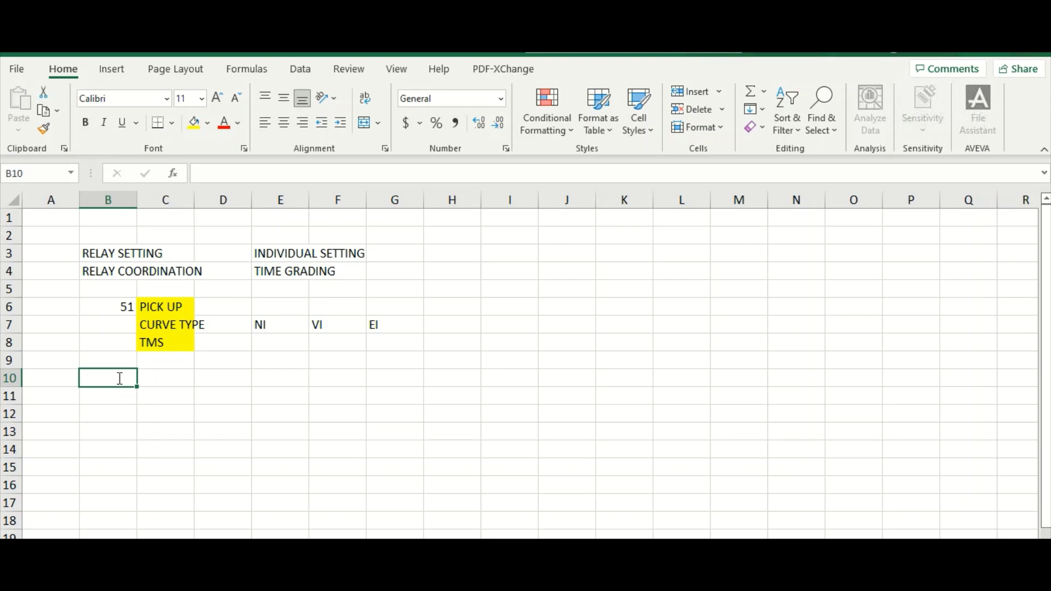
{"action": "type", "text": "50"}
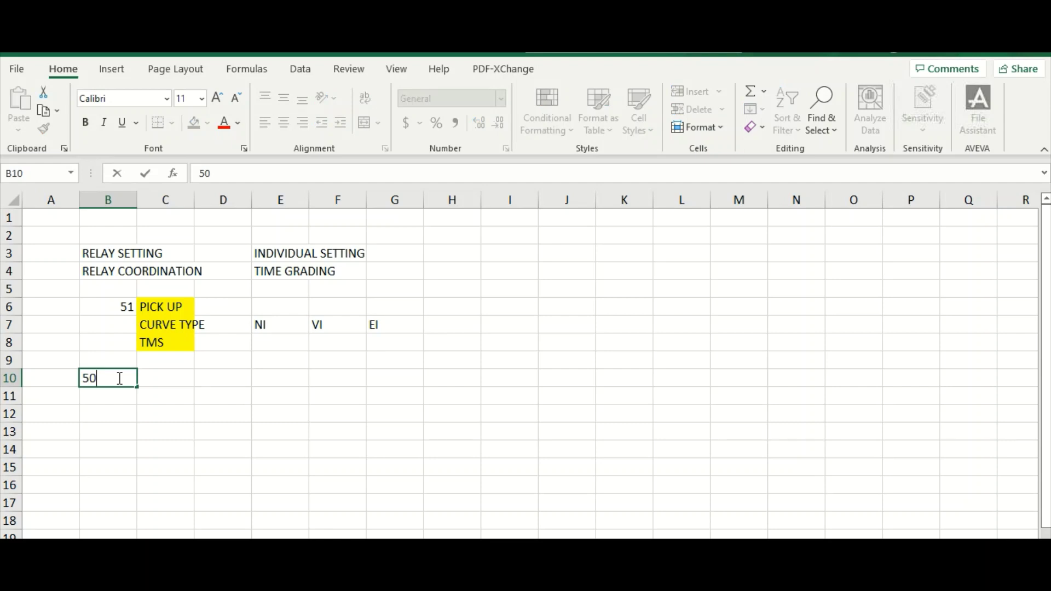
{"action": "key", "text": "Tab"}
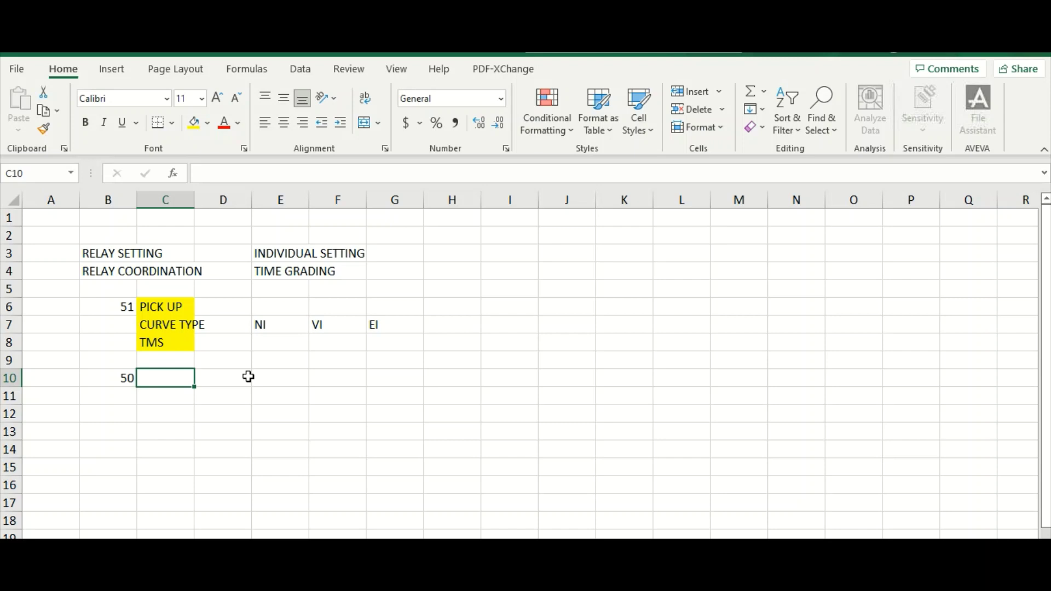
{"action": "type", "text": "PICK "}
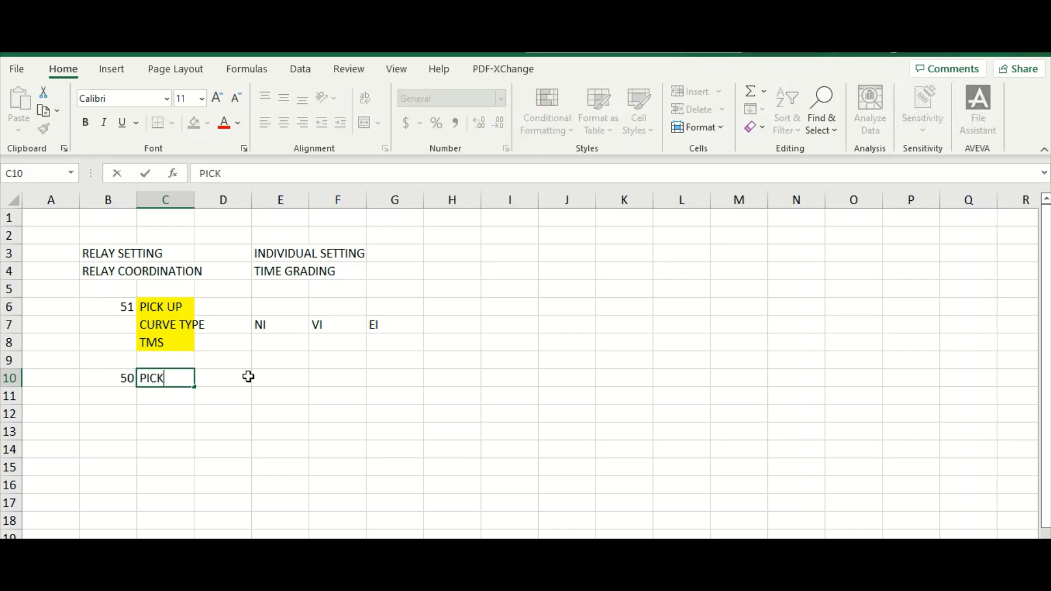
{"action": "type", "text": "UP"}
{"action": "key", "text": "Return"}
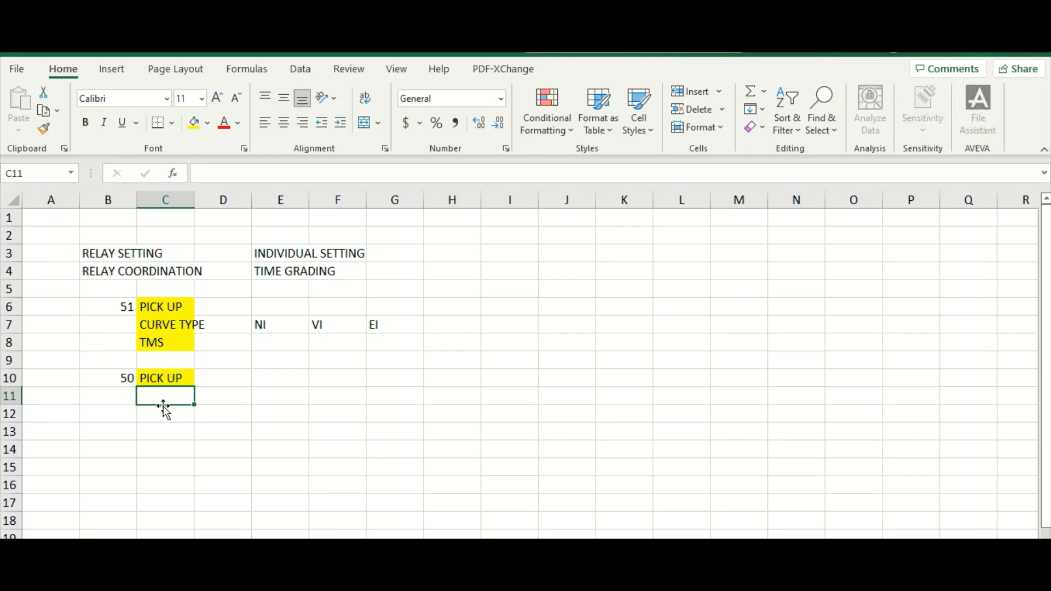
{"action": "type", "text": "T"}
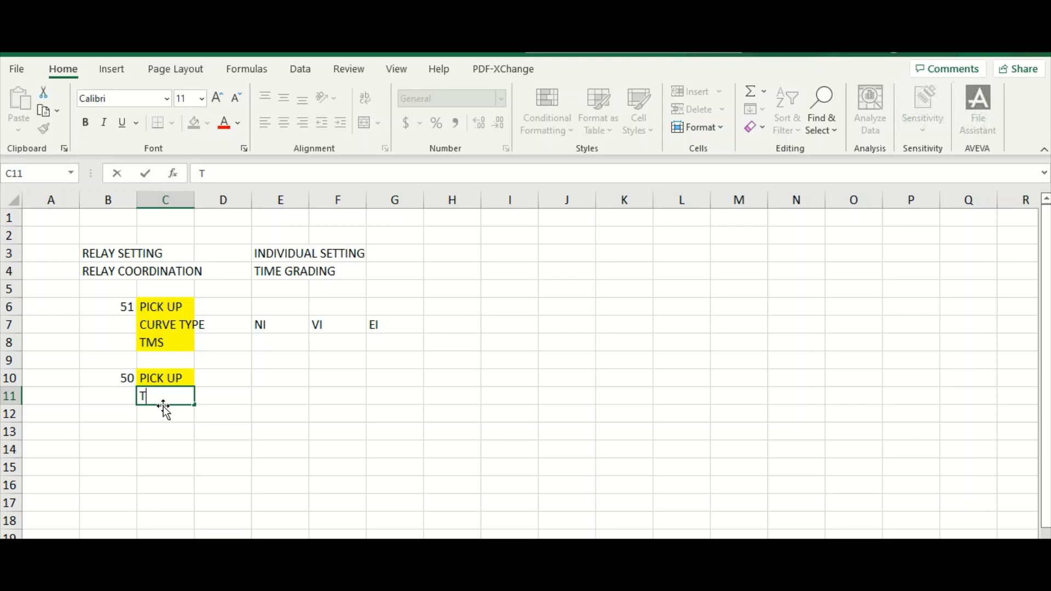
{"action": "type", "text": "MS"}
{"action": "key", "text": "Tab"}
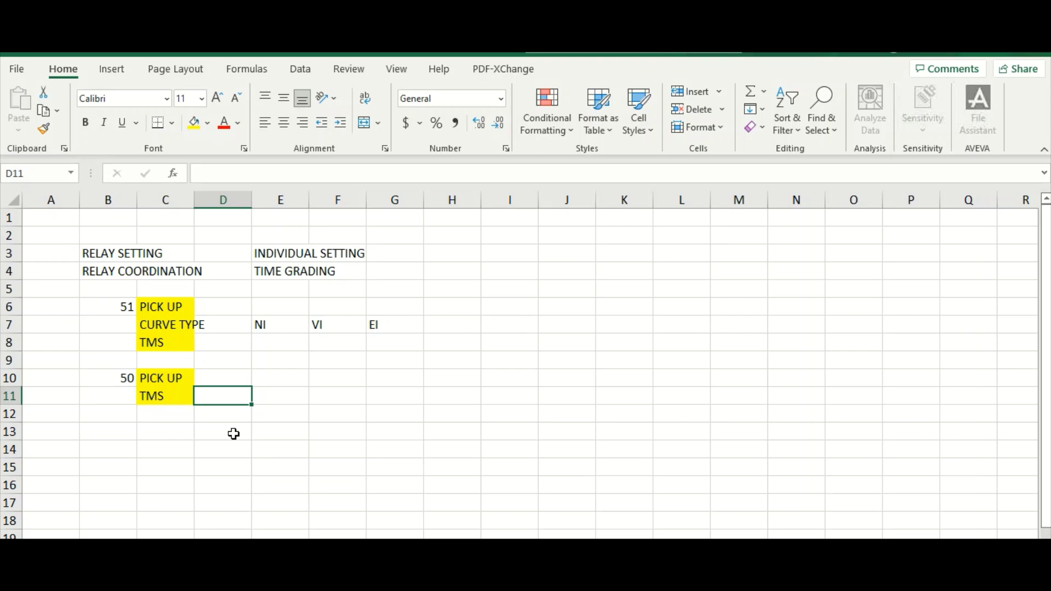
- Review the setting labels in C6:C11, then return to ETAP's Relay1 editor
{"action": "left_click", "coordinate": [168, 311]}
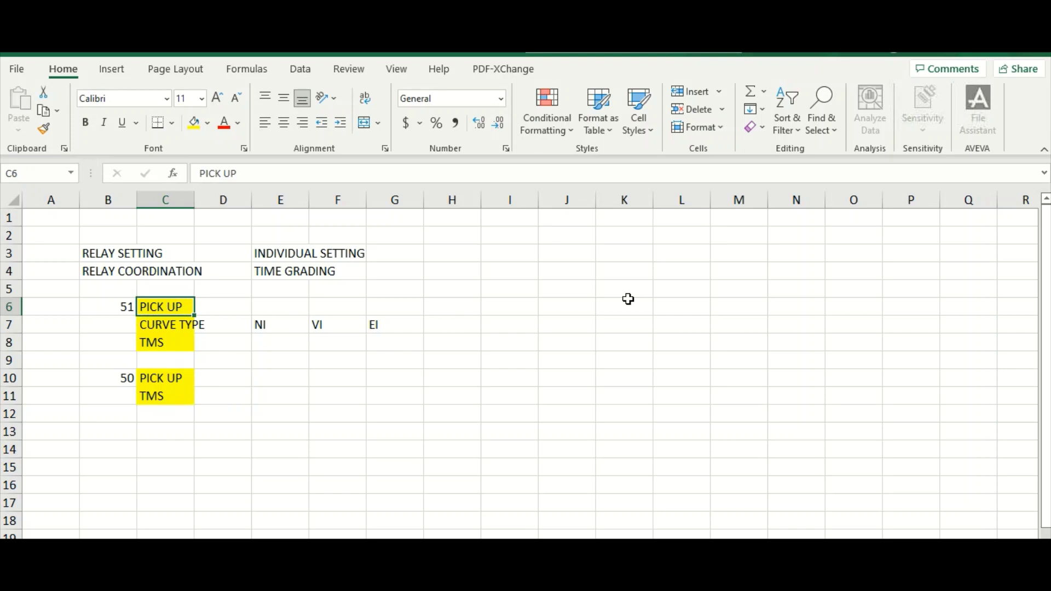
{"action": "key", "text": "Down"}
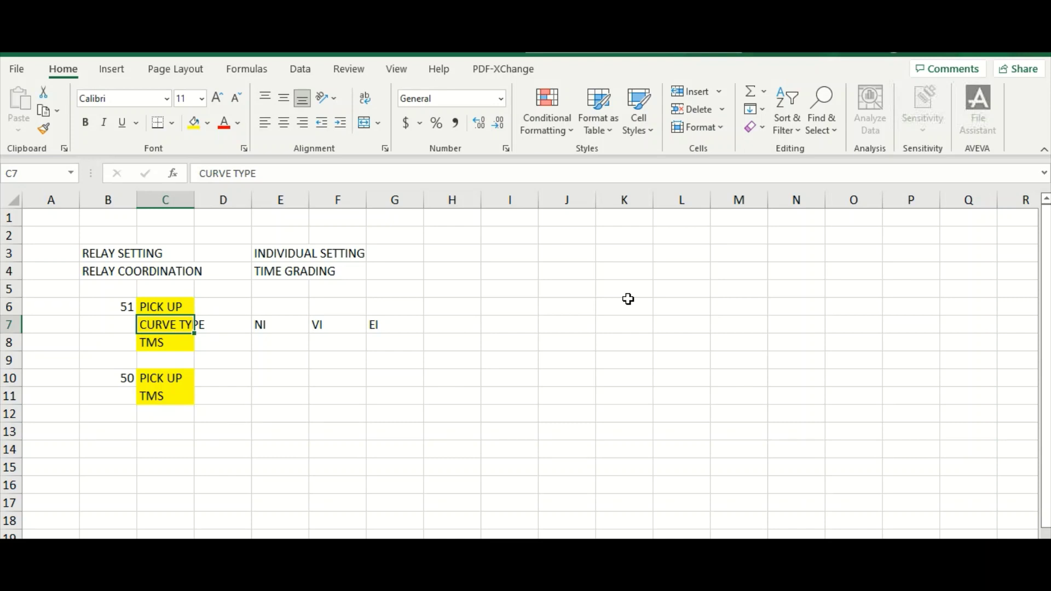
{"action": "key", "text": "Down"}
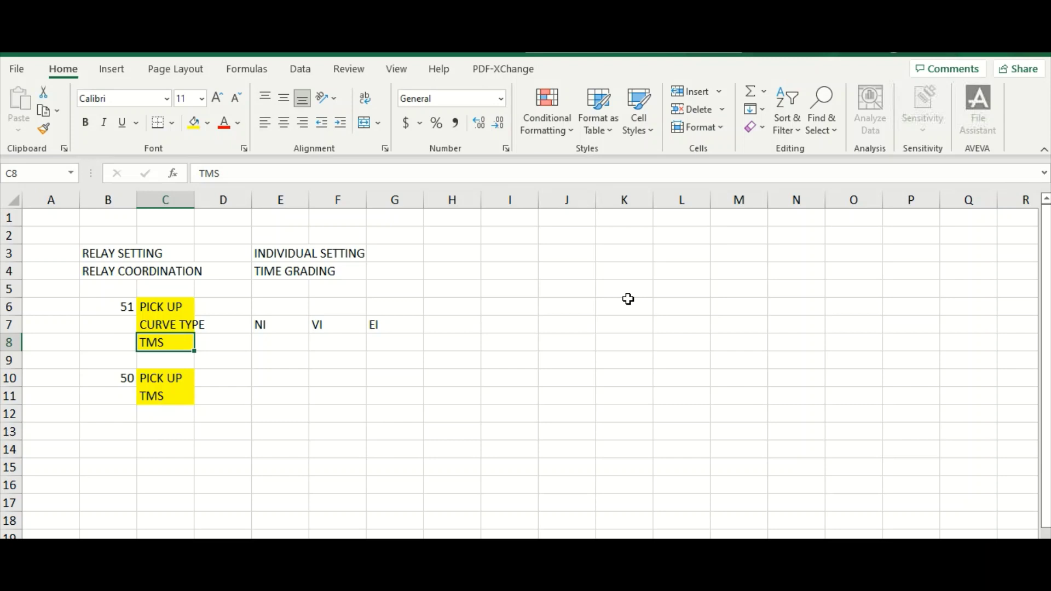
{"action": "key", "text": "Up"}
{"action": "key", "text": "Up"}
{"action": "key", "text": "Down"}
{"action": "key", "text": "Down"}
{"action": "key", "text": "Down"}
{"action": "key", "text": "Down"}
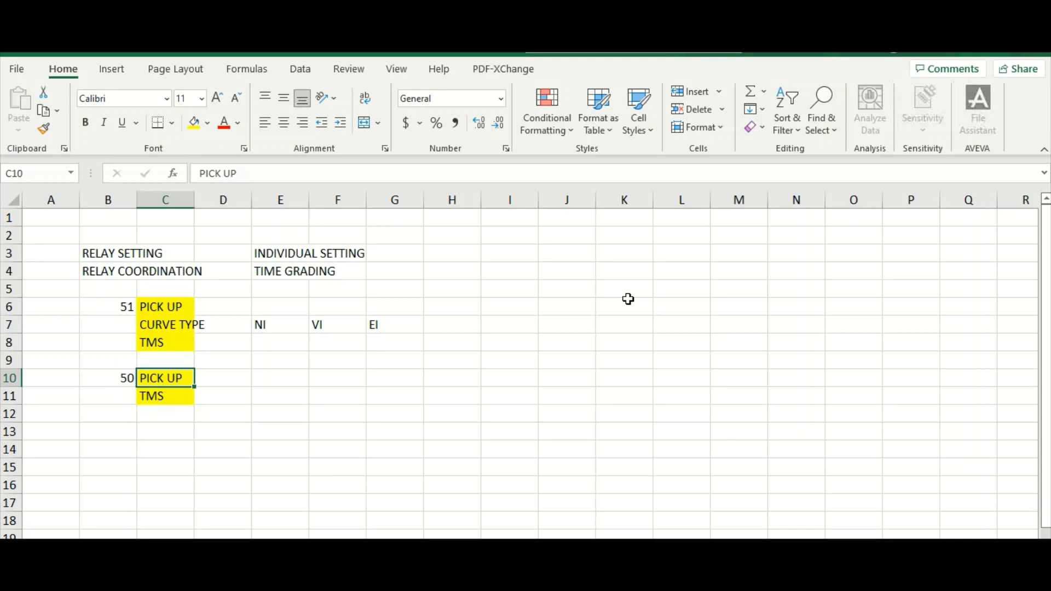
{"action": "key", "text": "Down"}
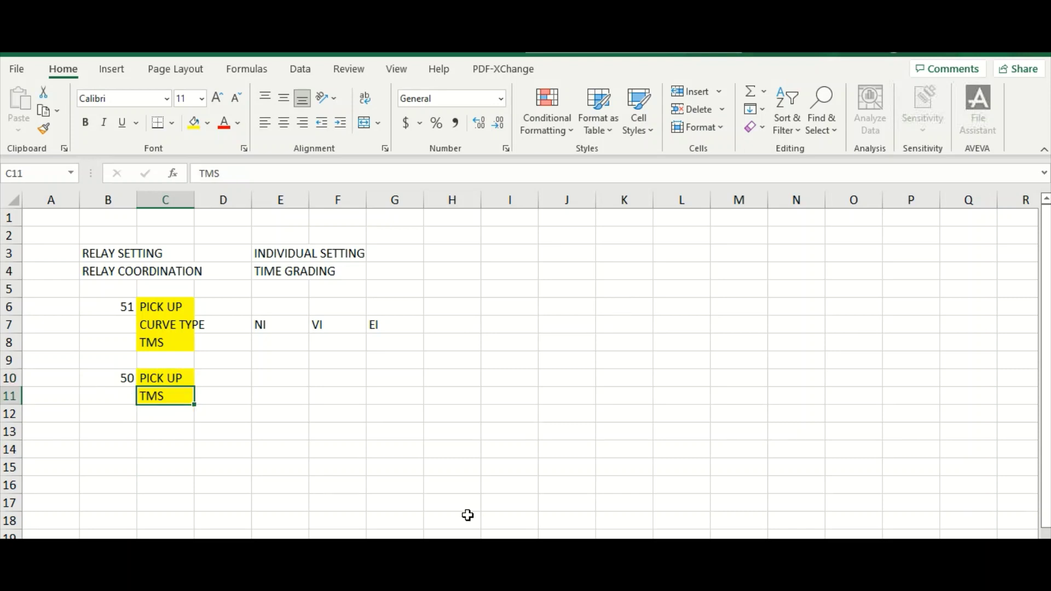
{"action": "left_click_drag", "start_coordinate": [169, 305], "coordinate": [169, 392]}
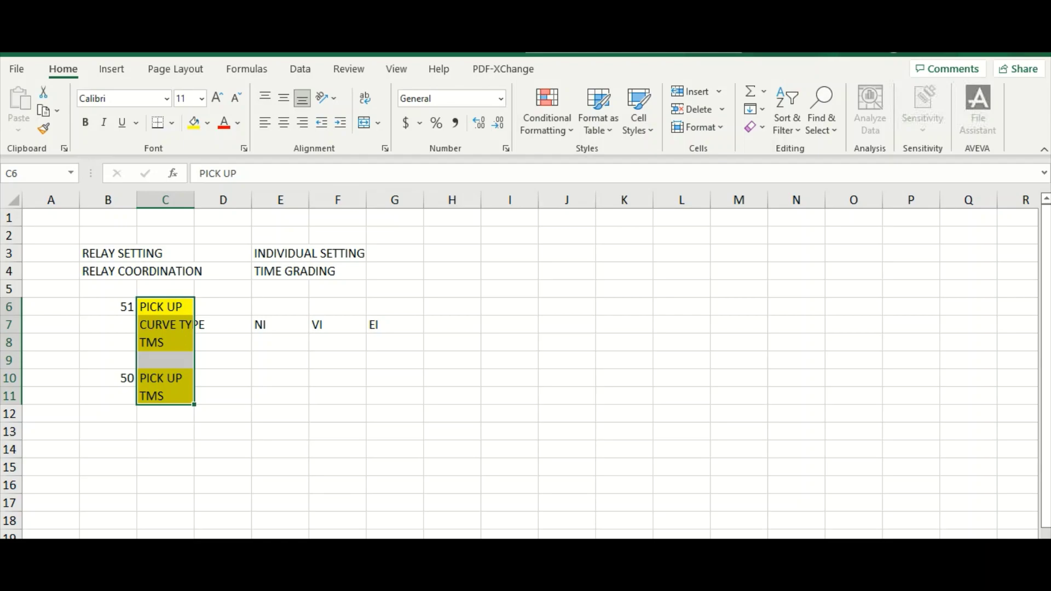
{"action": "mouse_move", "coordinate": [429, 548]}
{"action": "left_click", "coordinate": [429, 520]}
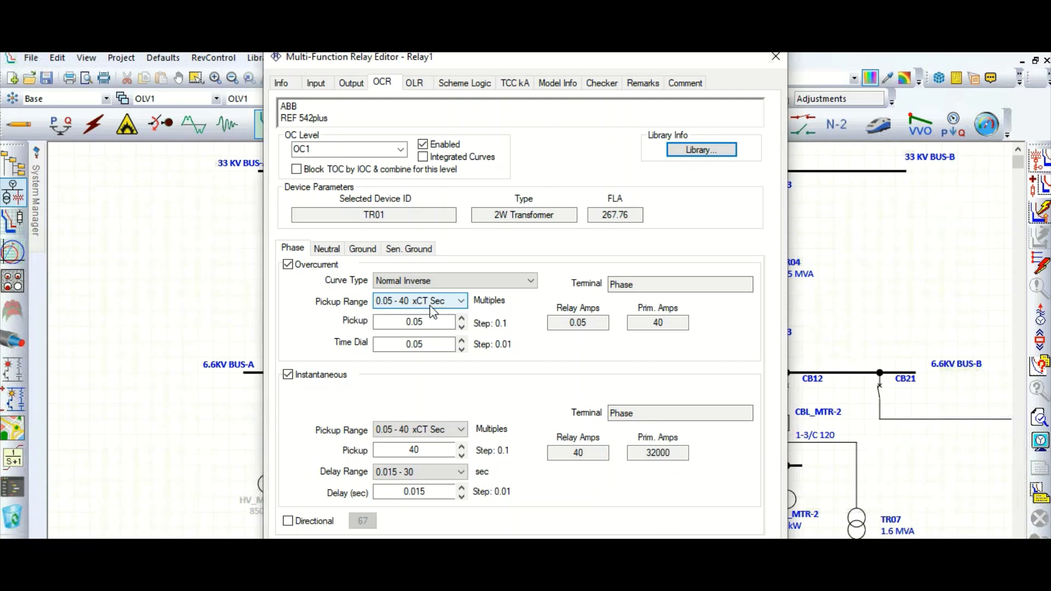
{"action": "left_click", "coordinate": [464, 303]}
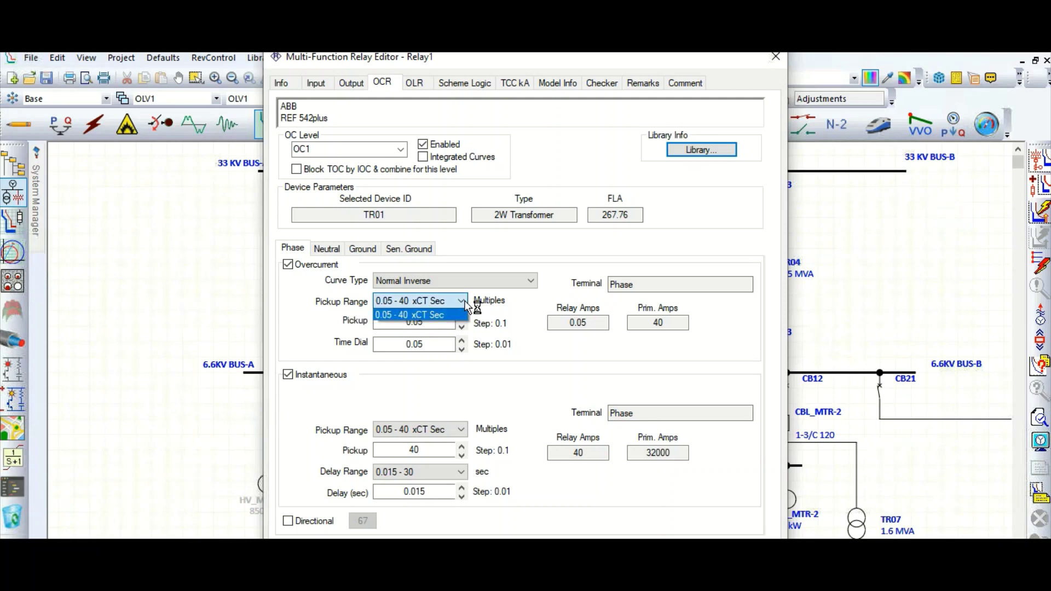
{"action": "left_click", "coordinate": [466, 302]}
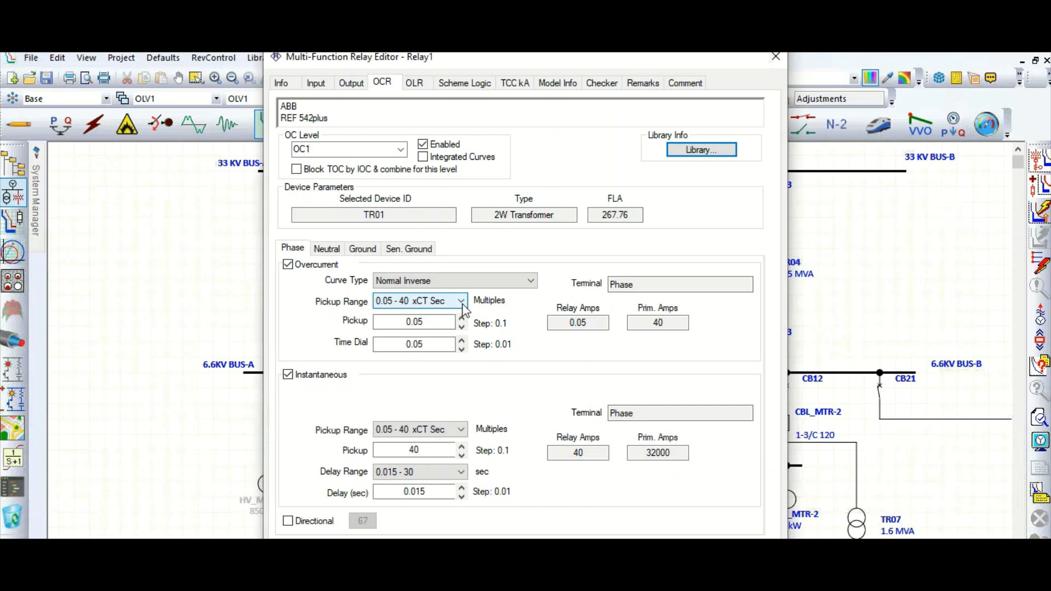
{"action": "left_click", "coordinate": [432, 323]}
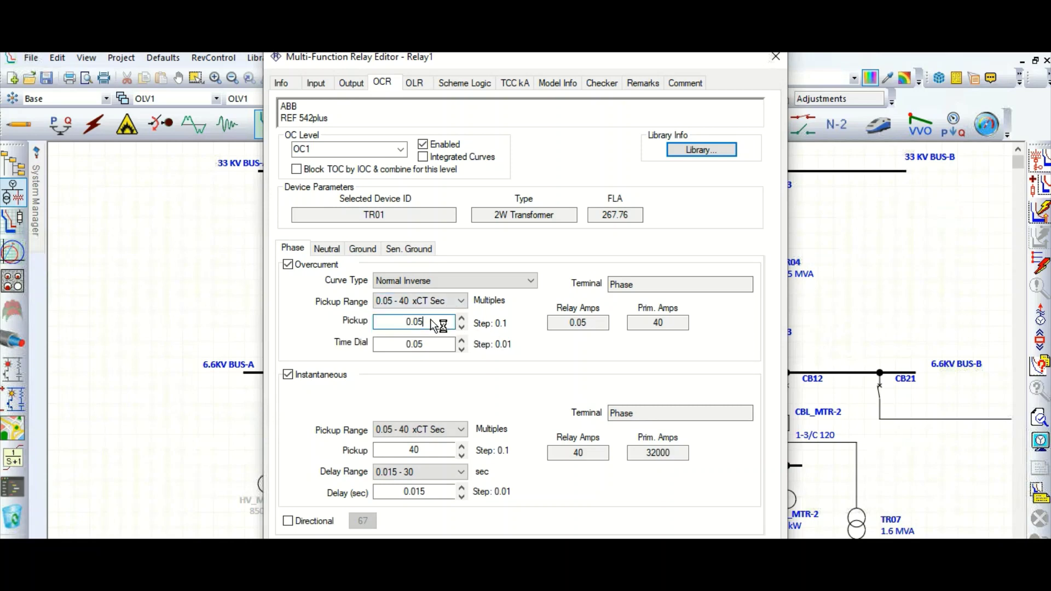
{"action": "left_click", "coordinate": [591, 327]}
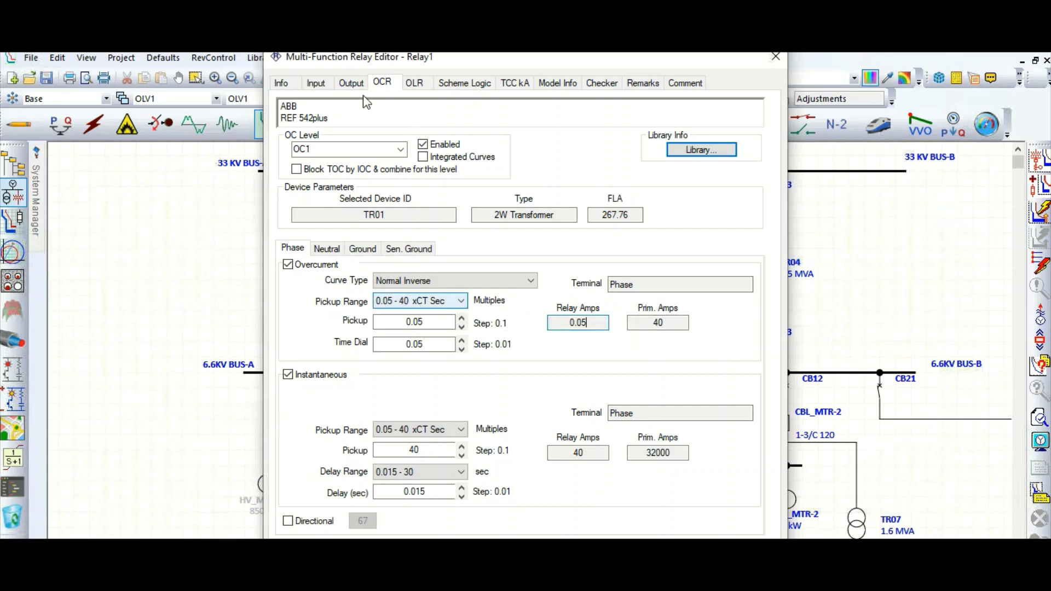
{"action": "left_click", "coordinate": [322, 87]}
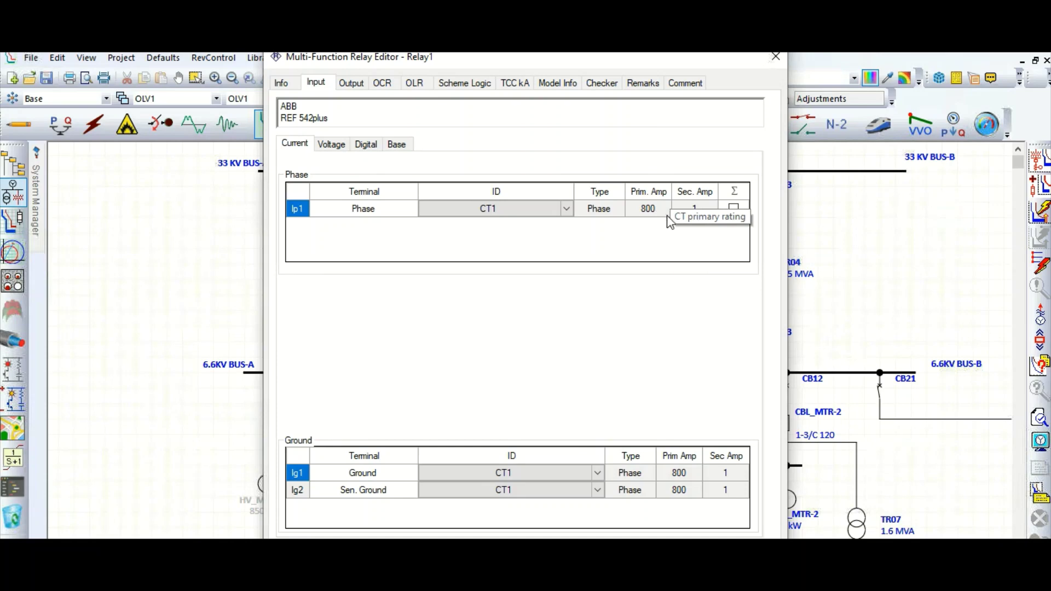
{"action": "left_click", "coordinate": [383, 83]}
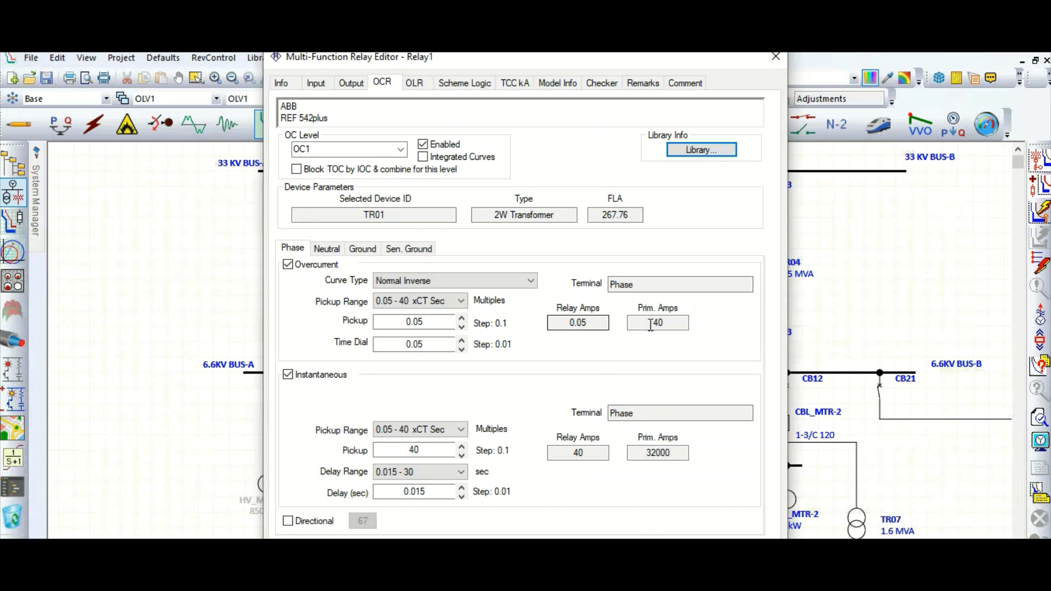
- Change Relay1's overcurrent pickup to 0.2, giving 160 primary amps
{"action": "left_click", "coordinate": [434, 324]}
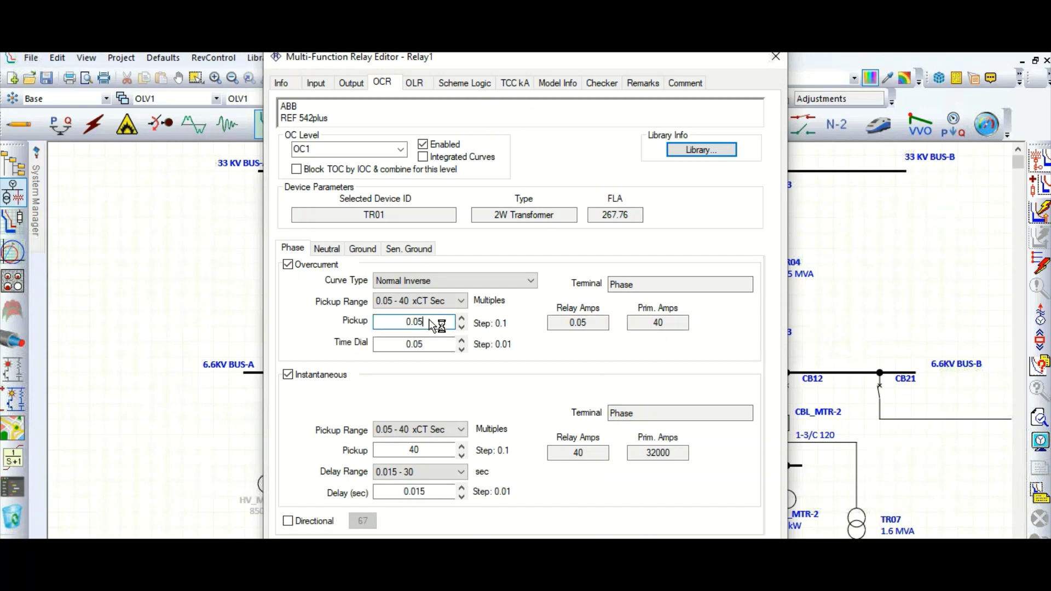
{"action": "key", "text": "BackSpace"}
{"action": "key", "text": "BackSpace"}
{"action": "type", "text": "2"}
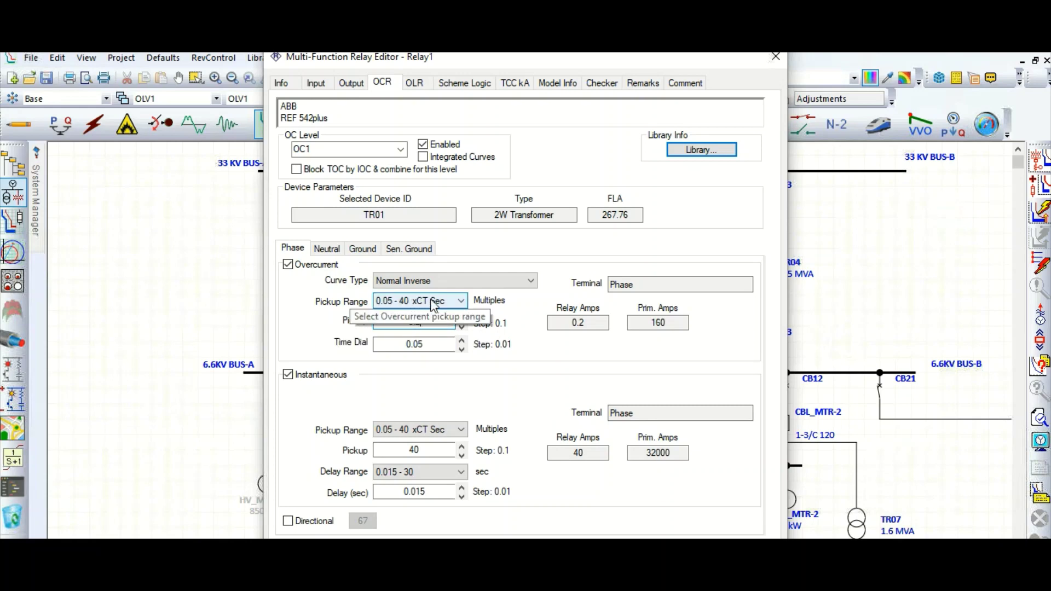
{"action": "left_click", "coordinate": [450, 304]}
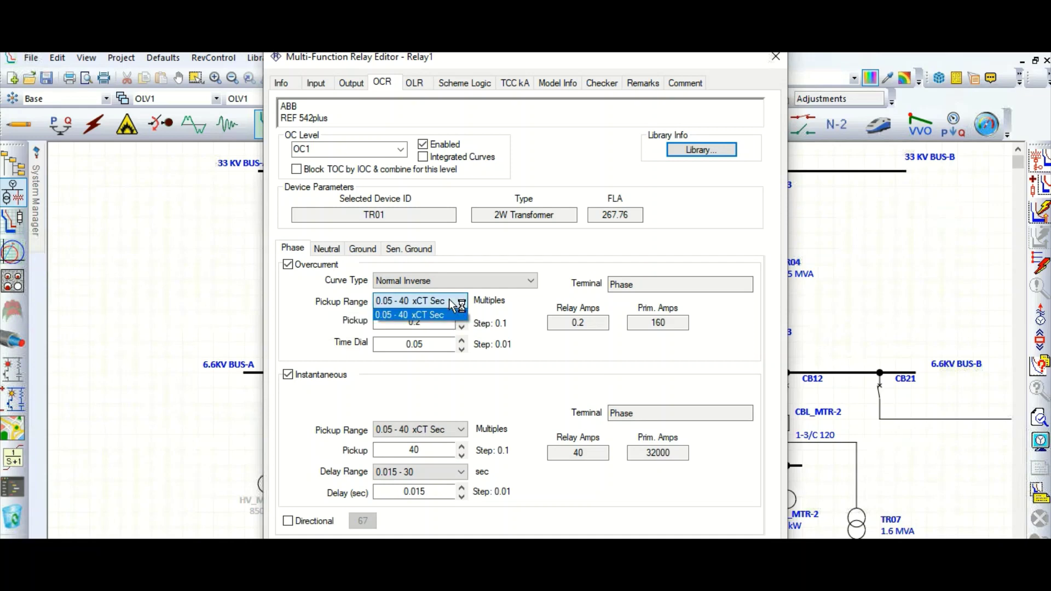
{"action": "left_click", "coordinate": [488, 313]}
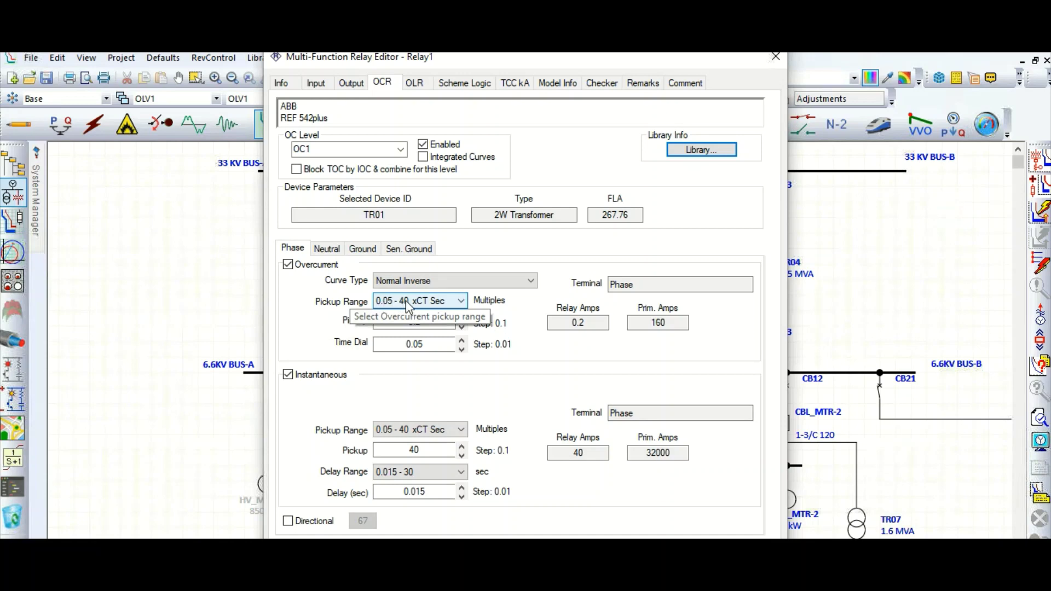
{"action": "left_click", "coordinate": [436, 322]}
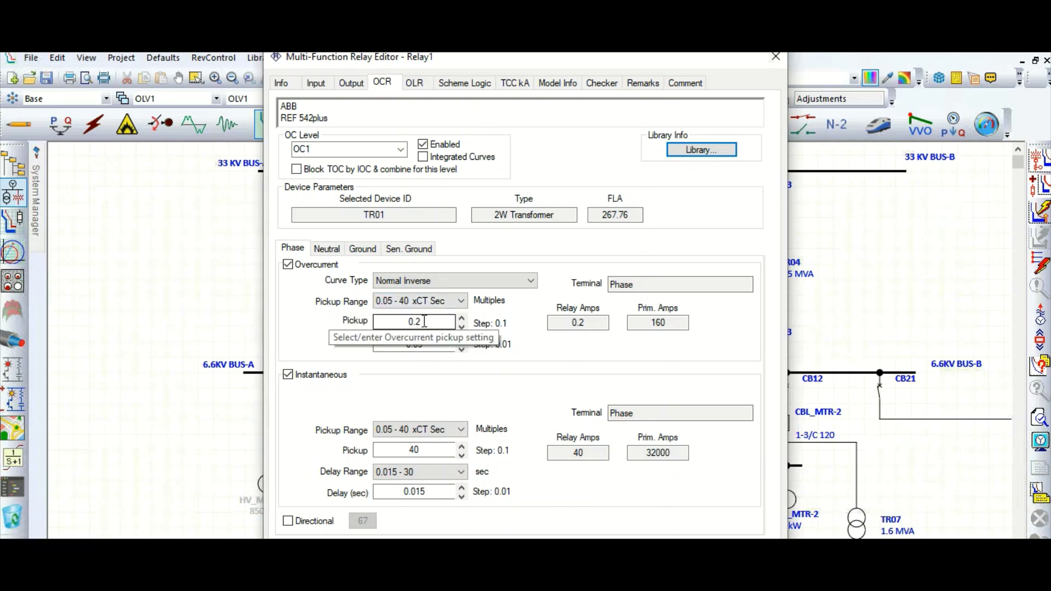